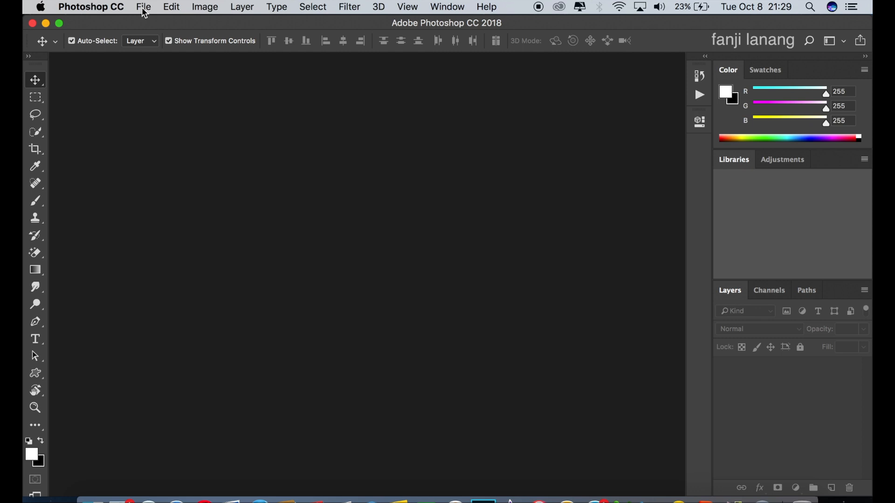
Open the photo _DSC1279.JPG from the iCloud Desktop folder.
left_click(144, 7)
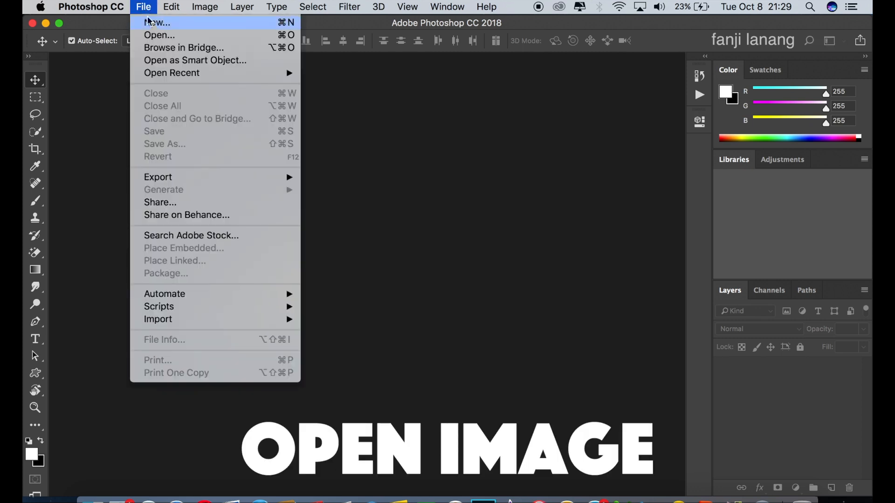
left_click(157, 35)
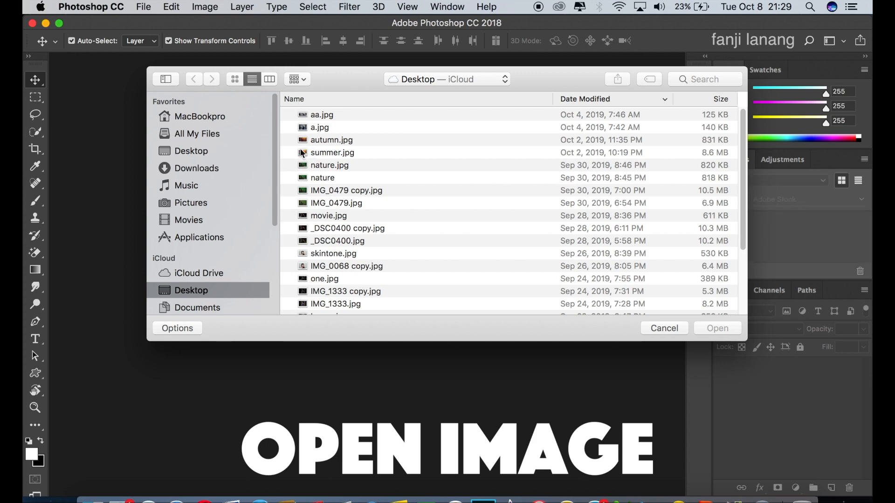
key("super+1")
scroll(513, 210, "down", 10)
left_click(696, 167)
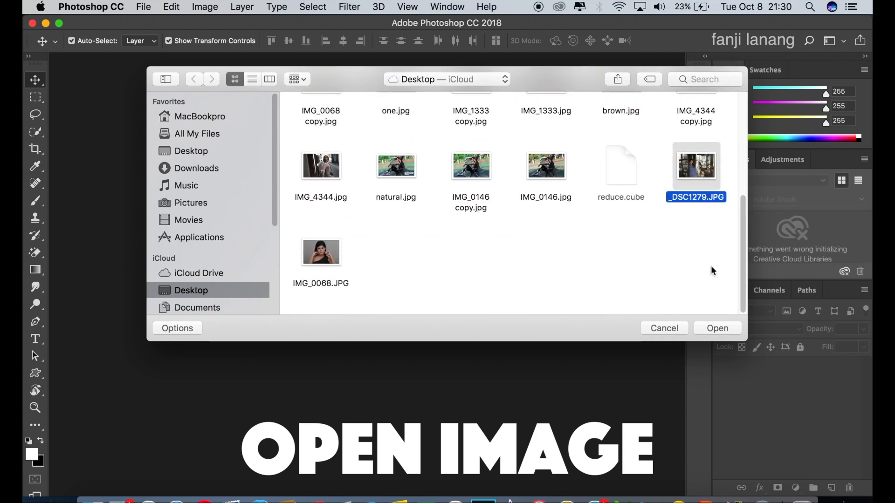
left_click(717, 329)
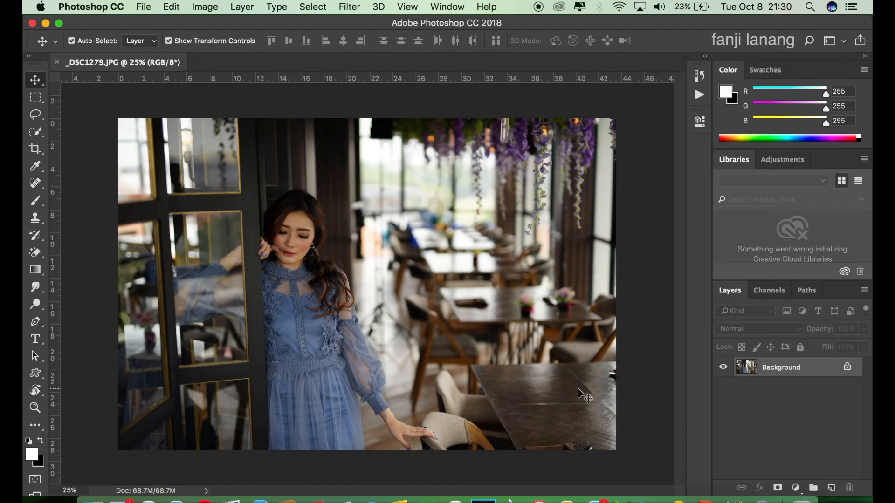
Duplicate the Background layer and open the copy in the Camera Raw filter.
left_click_drag(791, 373, 833, 489)
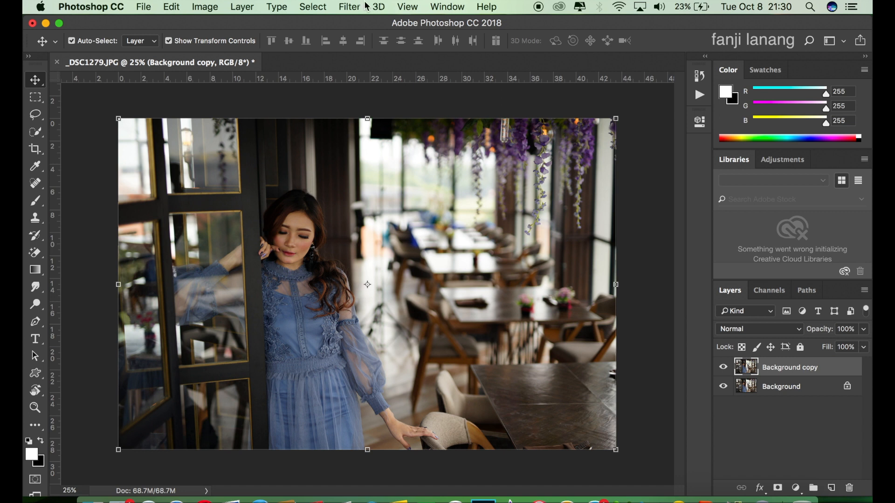
left_click(349, 6)
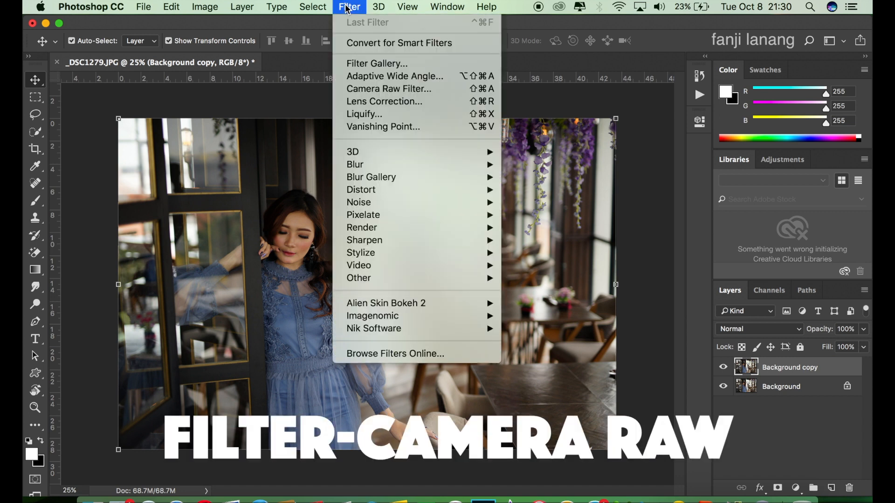
left_click(357, 92)
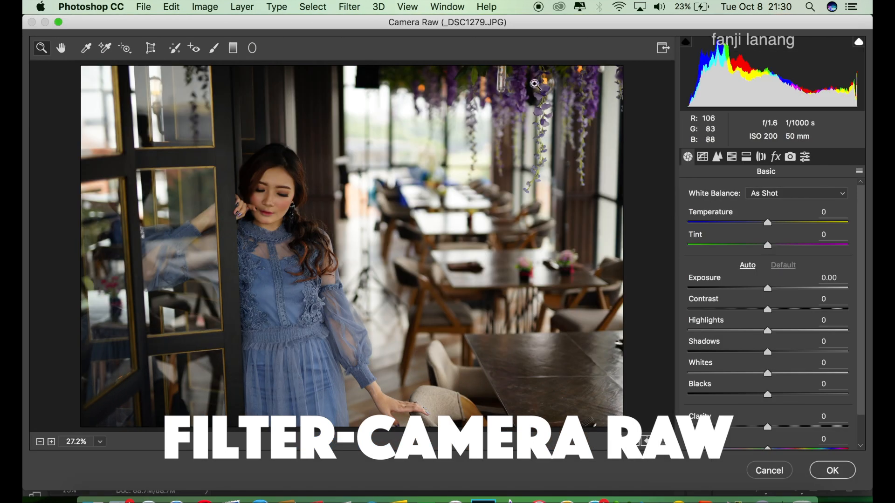
Set the white balance Temperature to -5 and Tint to +10, and raise Exposure to +1.20.
left_click_drag(767, 223, 777, 250)
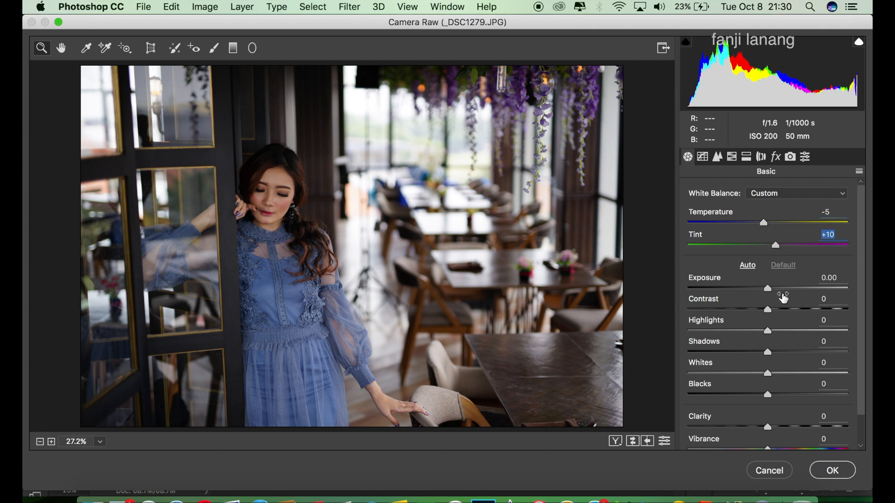
left_click(786, 291)
left_click_drag(787, 294, 790, 297)
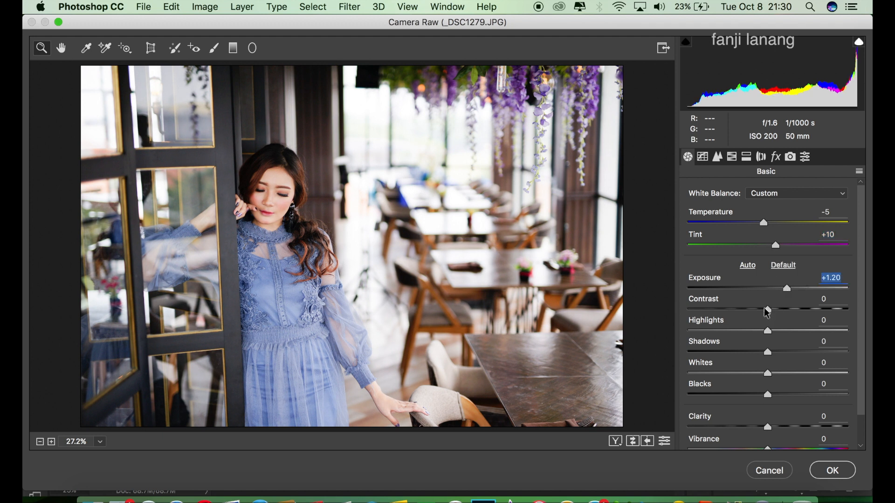
Lower the basic Contrast to -20 and Highlights to -100.
left_click_drag(769, 314, 751, 314)
left_click_drag(750, 314, 752, 309)
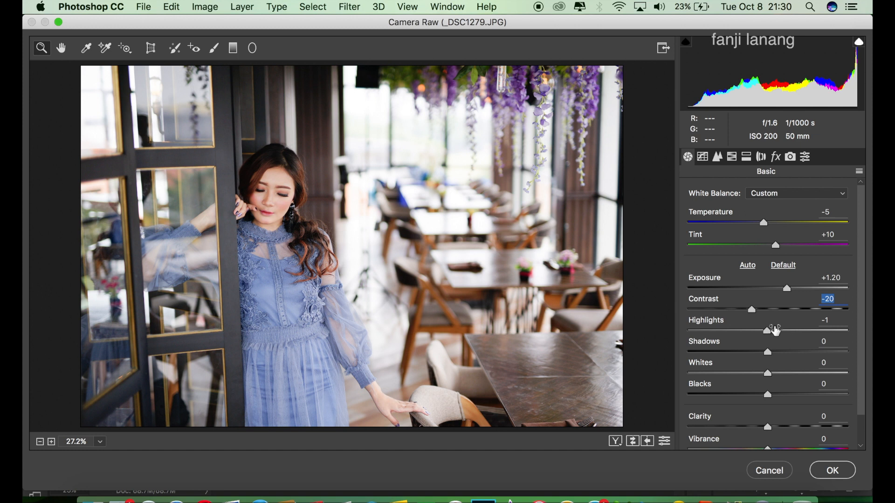
left_click_drag(776, 331, 688, 335)
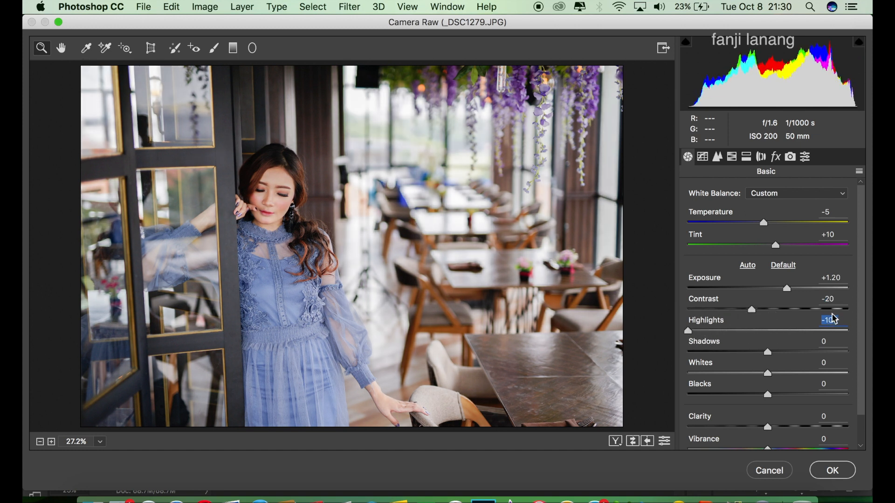
Set the basic Shadows to +23 and Whites to +5.
left_click(784, 353)
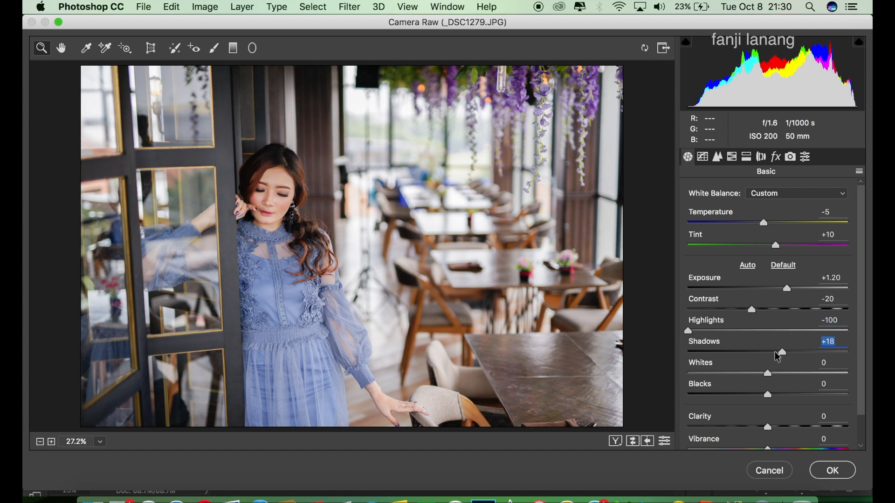
left_click(785, 353)
left_click_drag(786, 356, 790, 357)
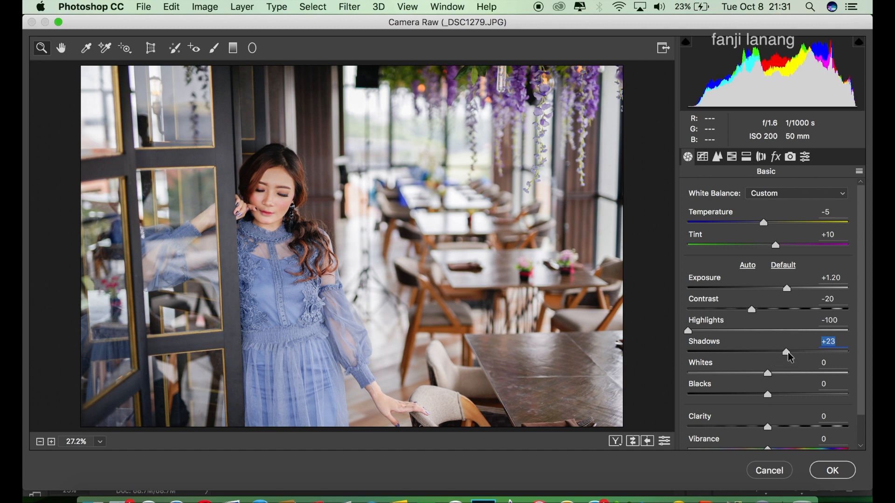
left_click_drag(769, 376, 781, 378)
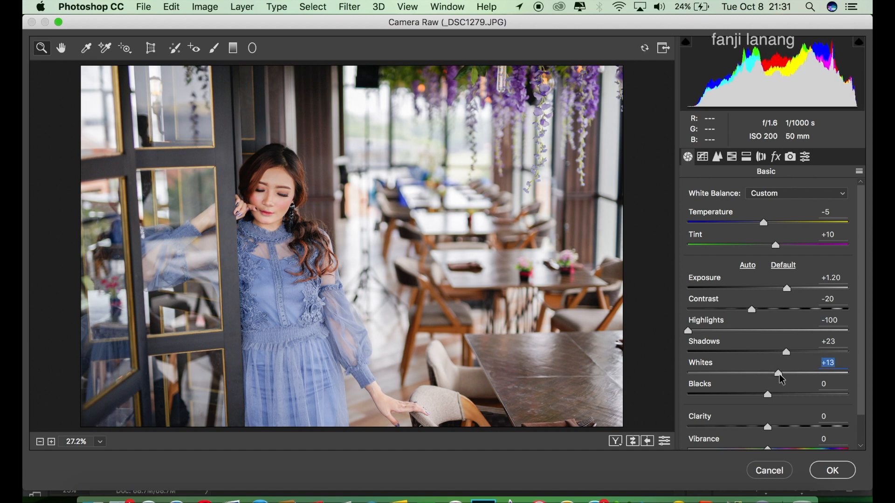
type("5")
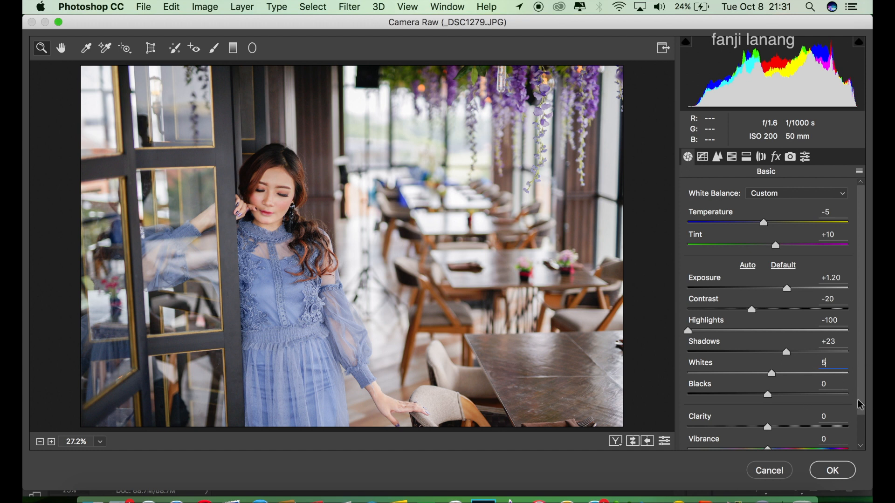
Set Clarity to -11 and Vibrance to +16.
scroll(860, 424, "down", 2)
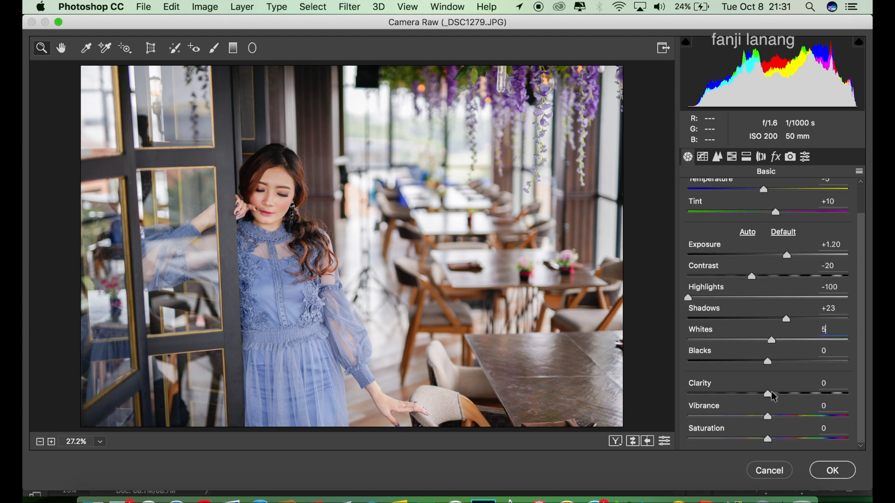
left_click_drag(769, 395, 759, 399)
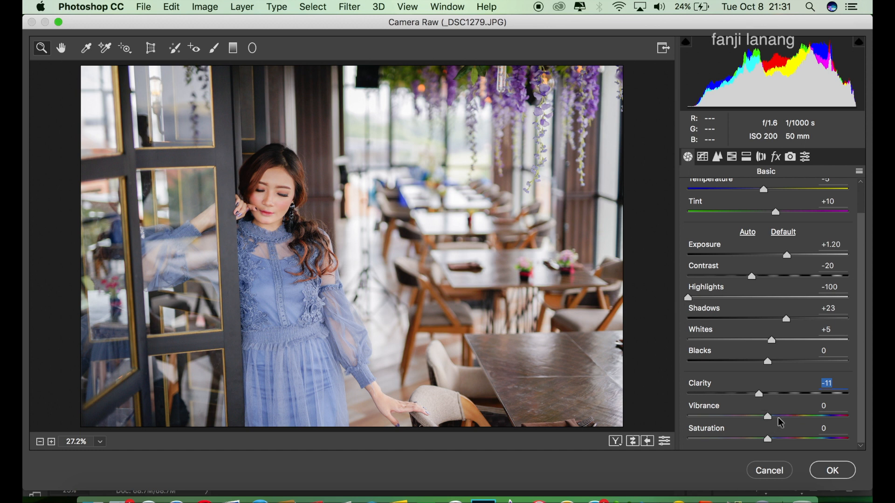
left_click_drag(774, 416, 788, 418)
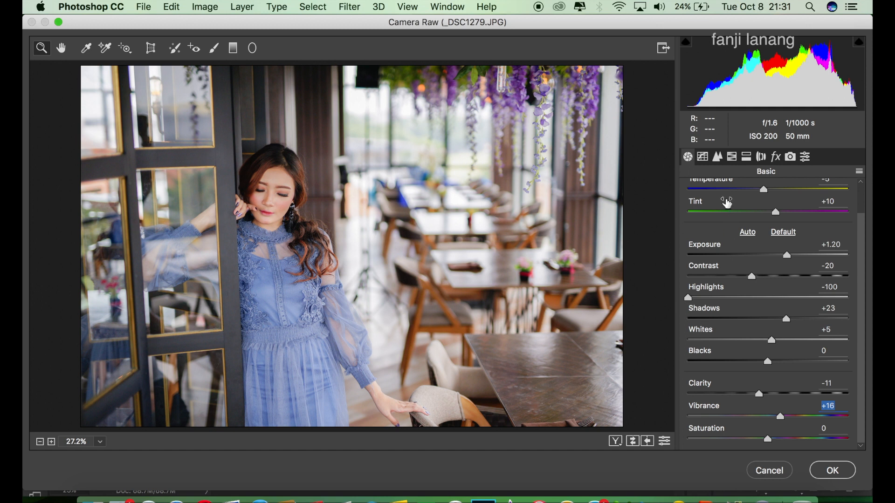
Shape the RGB point tone curve with points at input 128 output 129, input 193 output 176, and input 64 output 79.
left_click(703, 158)
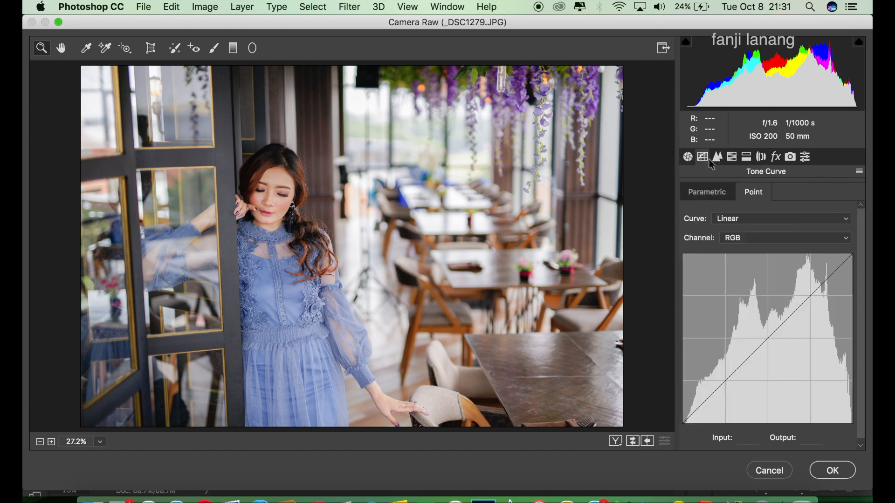
left_click_drag(767, 338, 768, 338)
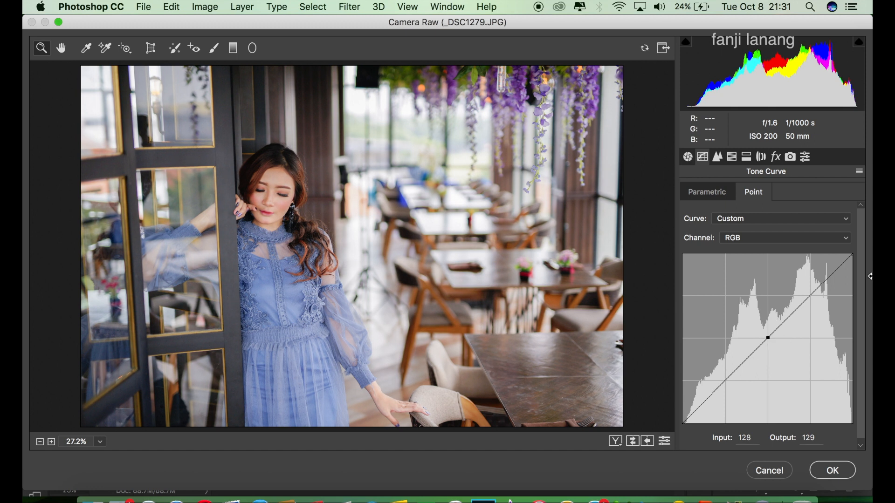
left_click_drag(811, 296, 810, 306)
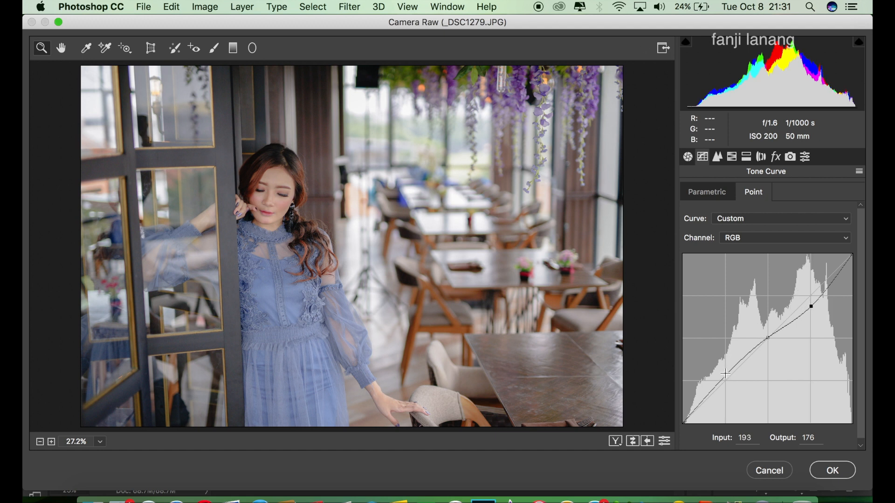
left_click_drag(725, 373, 726, 371)
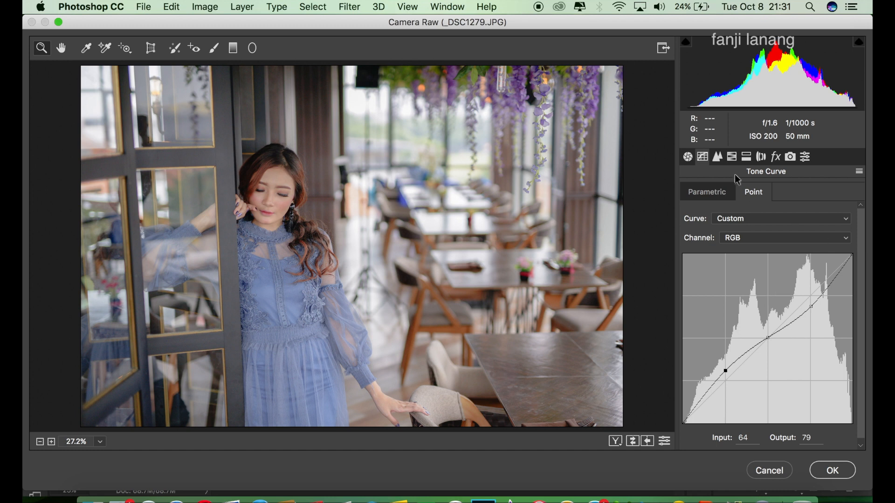
Raise the Detail sharpening Amount to a little over 45.
left_click(720, 159)
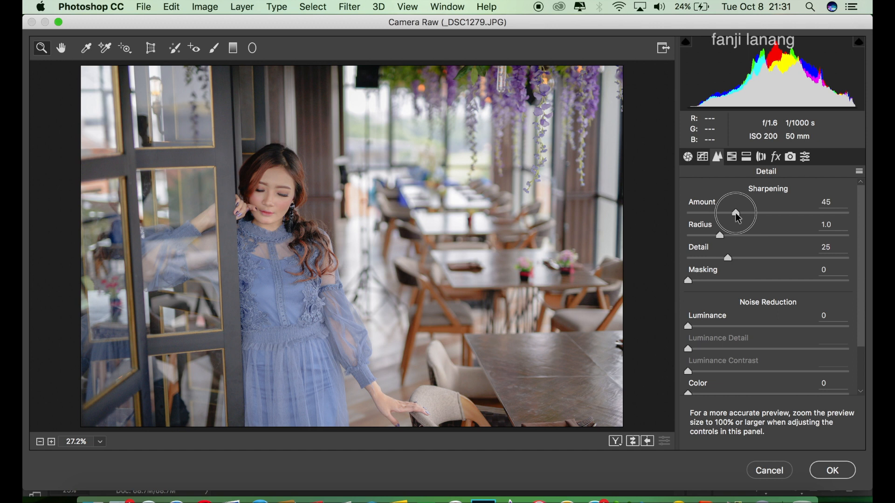
left_click_drag(737, 213, 741, 213)
Adjust the HSL hues, setting Yellows to -6, Greens to -40 and Aquas to +24.
left_click(733, 158)
left_click(704, 218)
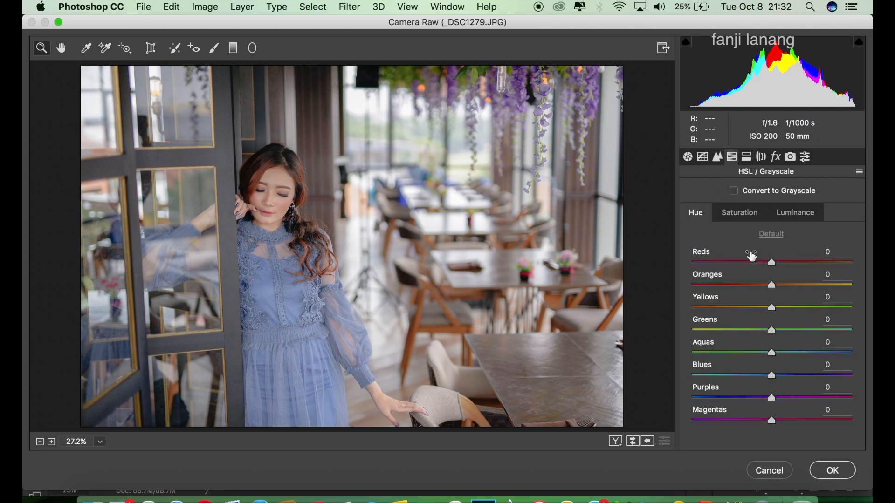
left_click_drag(765, 311, 754, 332)
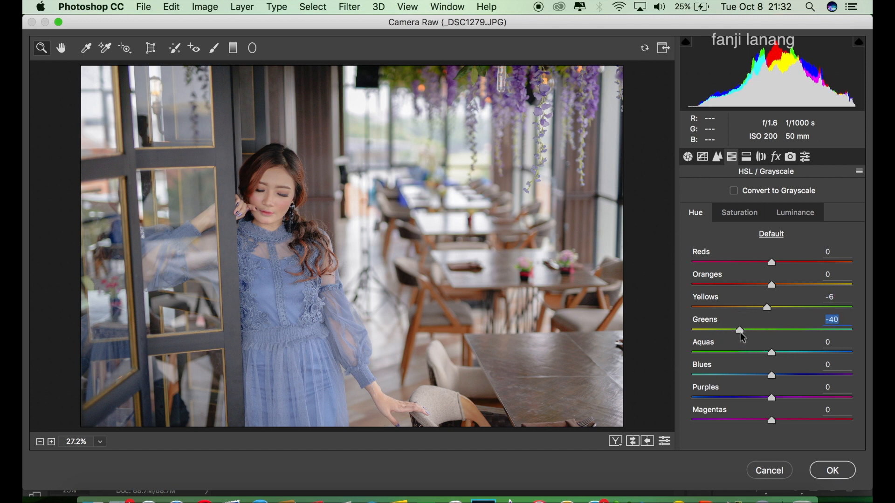
left_click(789, 355)
left_click_drag(788, 355, 793, 360)
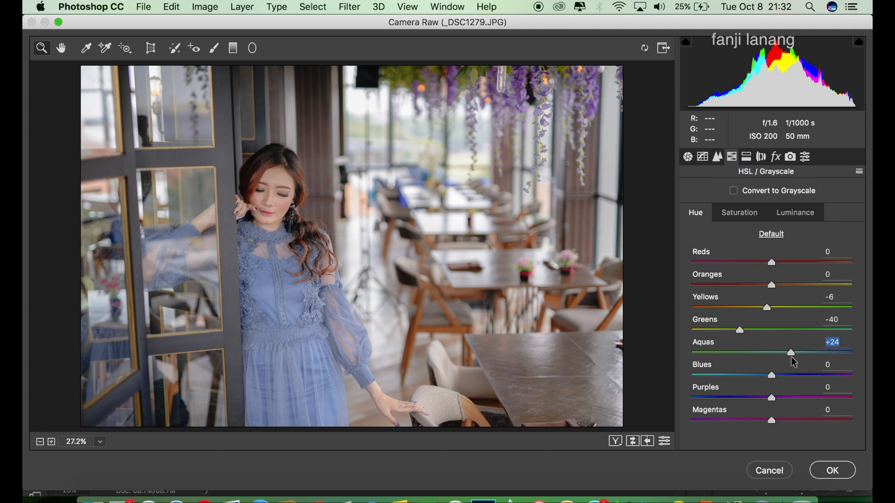
Adjust the HSL saturation, setting Reds to +8, Oranges to -16, Yellows to -9, Greens to -60 and Aquas to about -46.
left_click(740, 213)
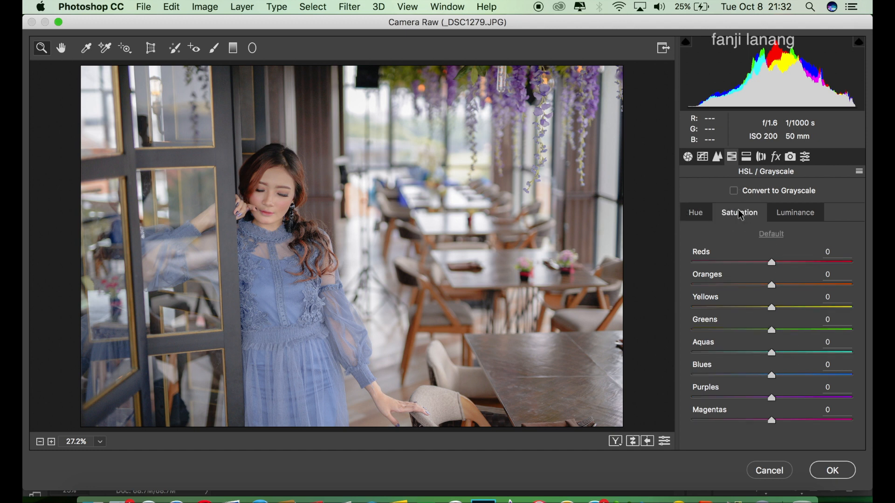
left_click_drag(773, 263, 781, 267)
left_click(781, 268)
left_click(781, 267)
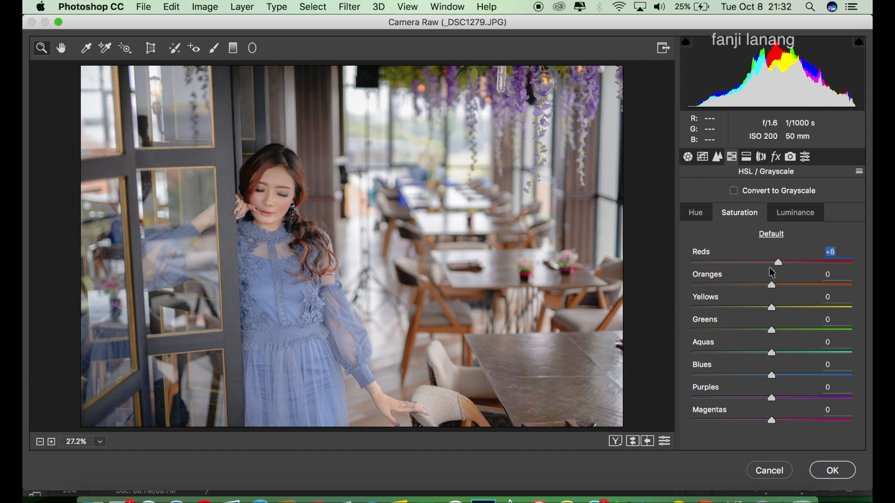
left_click_drag(761, 286, 726, 331)
left_click(725, 339)
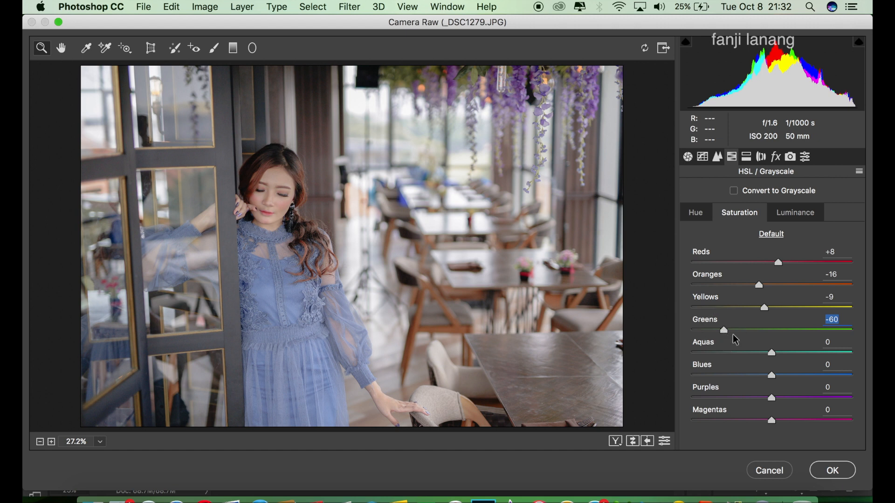
left_click(740, 353)
left_click_drag(739, 351, 733, 352)
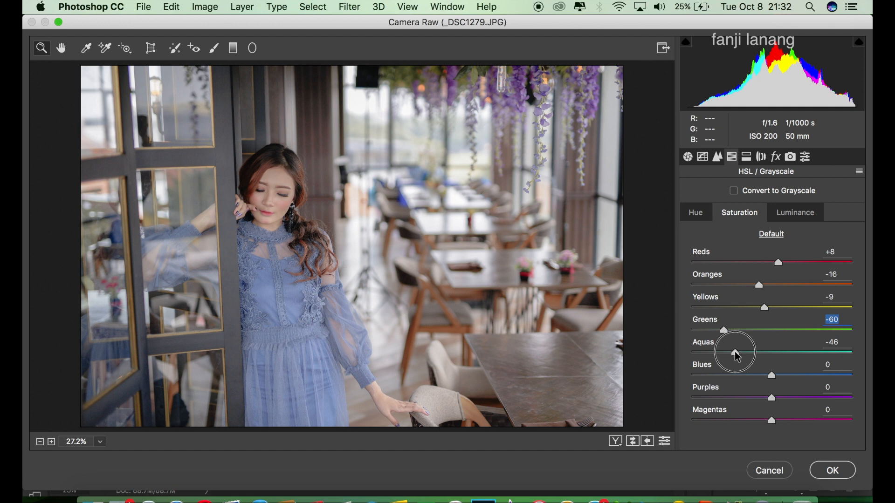
Adjust the HSL luminance, setting Oranges to +7, Yellows to +5 and Greens to +6.
left_click(780, 218)
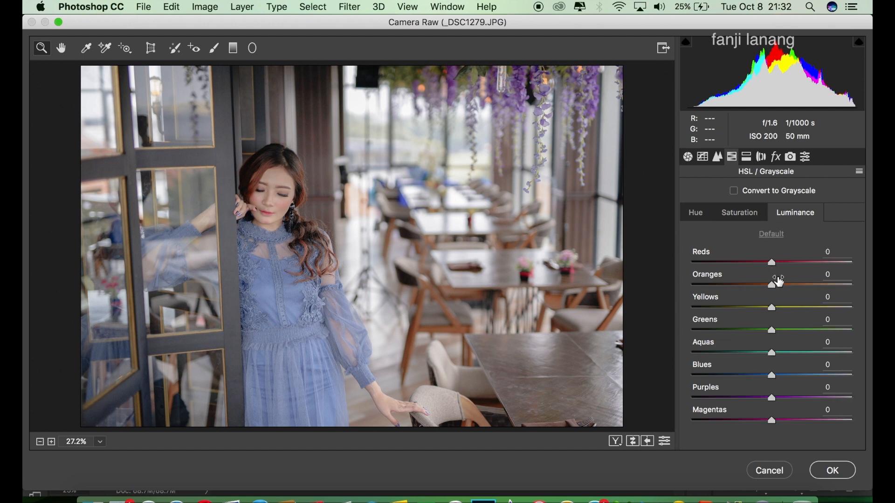
left_click_drag(773, 286, 776, 337)
left_click(775, 344)
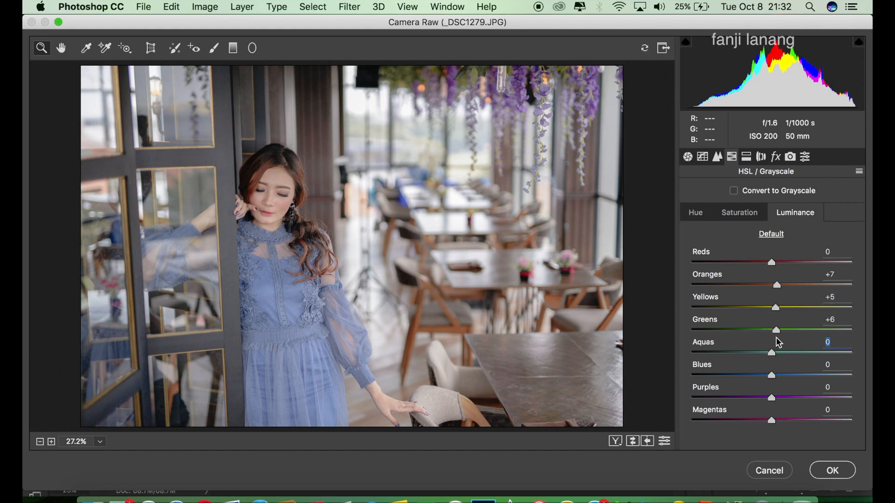
double_click(839, 319)
Apply split toning to the highlights with Hue 131 and Saturation 10.
left_click(746, 157)
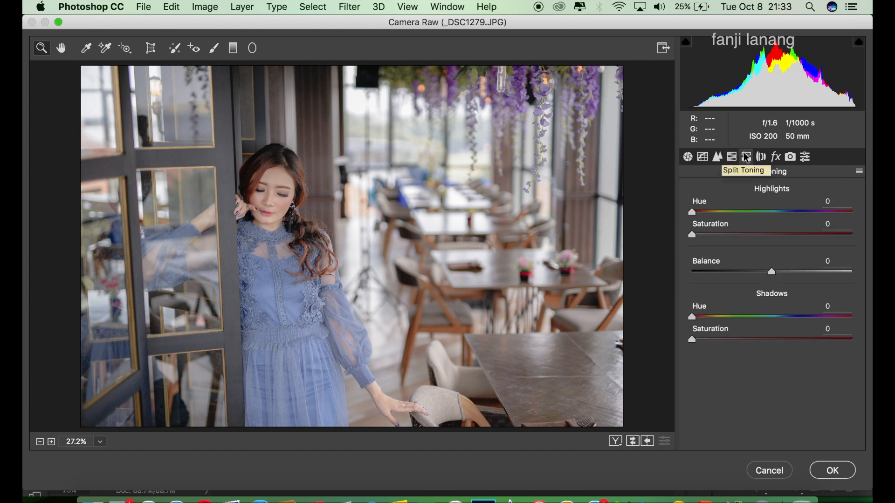
left_click(740, 213)
left_click_drag(741, 215, 749, 216)
left_click(752, 217)
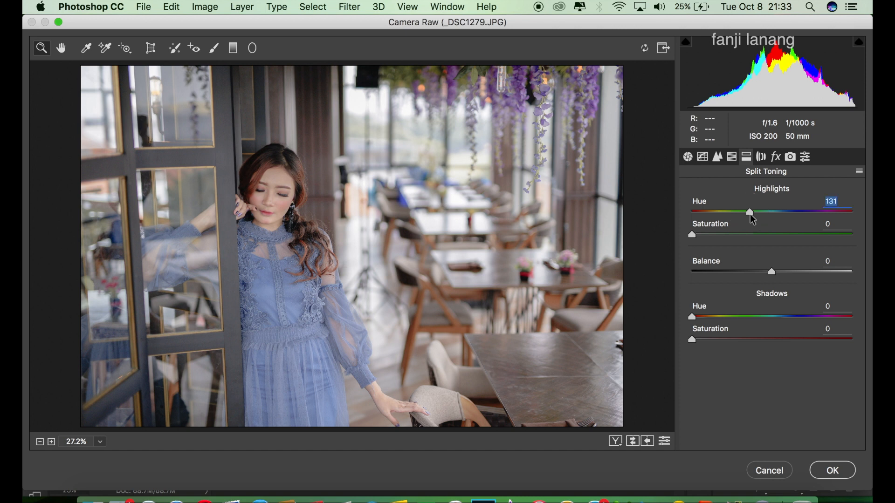
left_click_drag(707, 235, 710, 238)
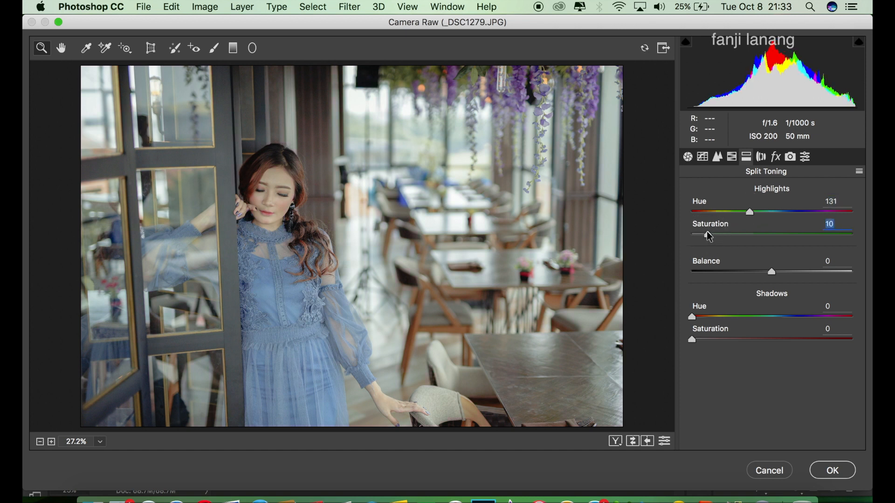
Apply split toning to the shadows with Hue 24 and Saturation 10, and set the Dehaze amount to +10.
left_click_drag(700, 317, 708, 339)
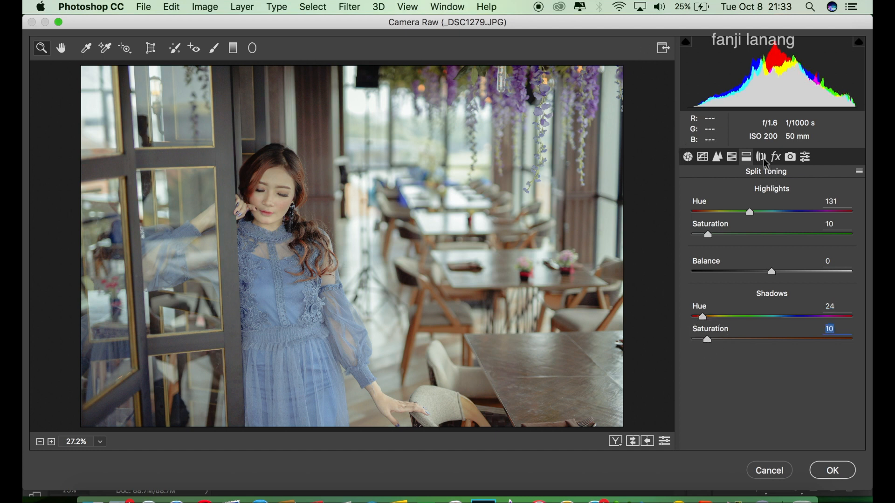
left_click(775, 158)
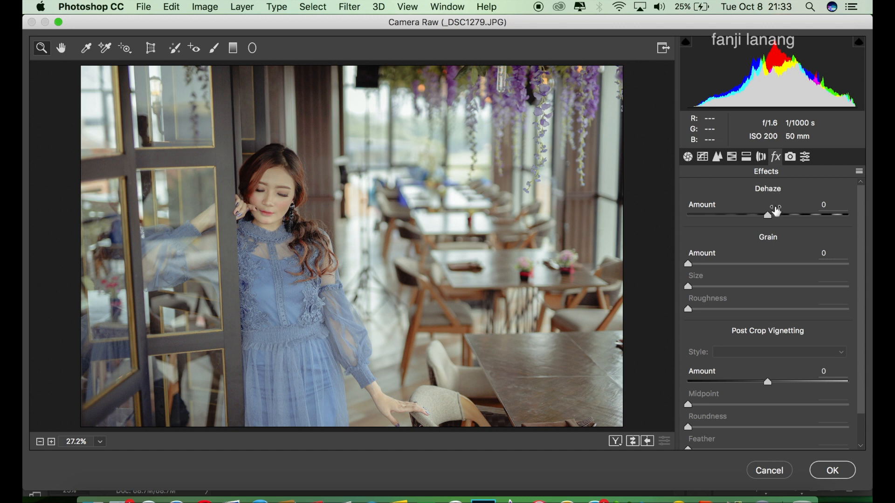
left_click(779, 217)
left_click_drag(779, 217, 777, 219)
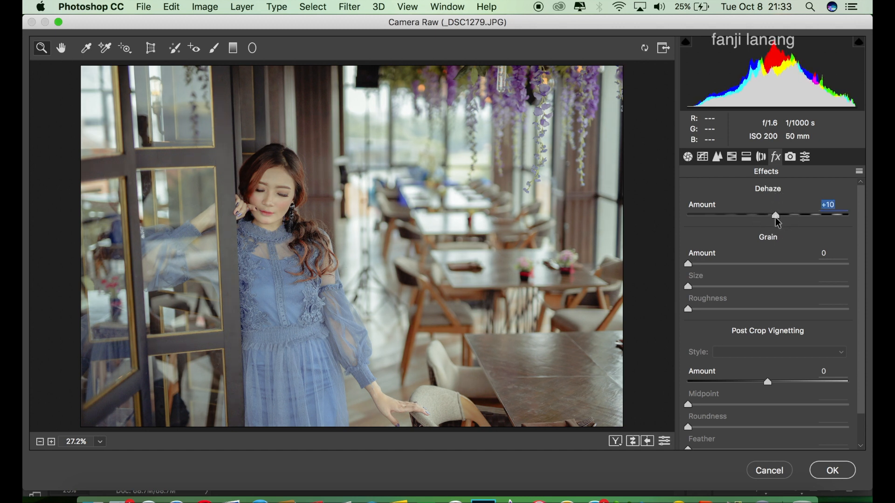
In the camera calibration, set the Red Primary Hue to +10 and its Saturation to -14.
left_click(787, 158)
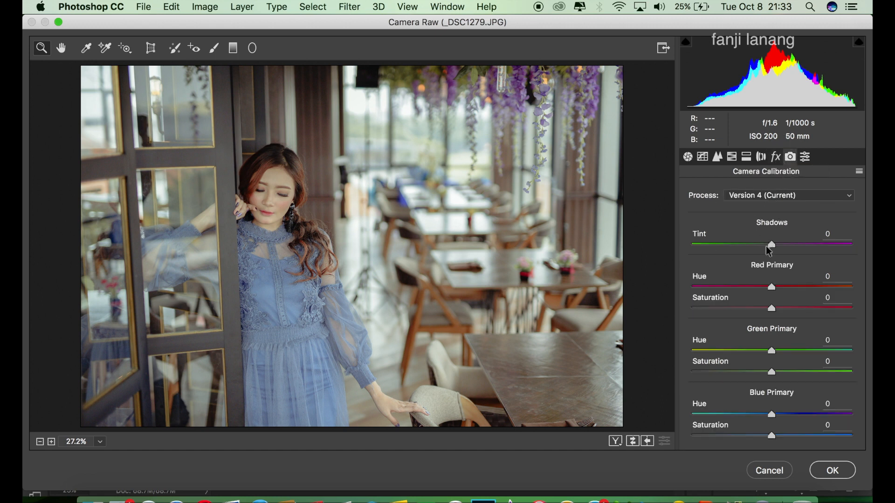
left_click(780, 288)
left_click(758, 308)
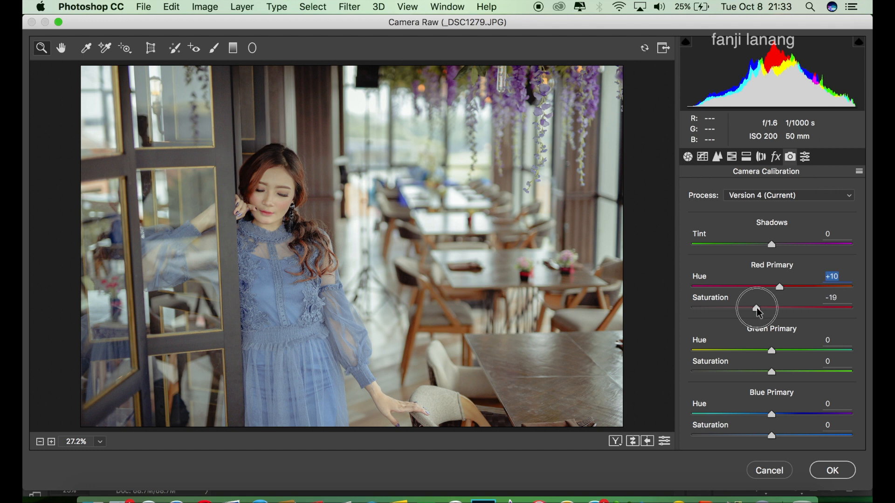
left_click(759, 309)
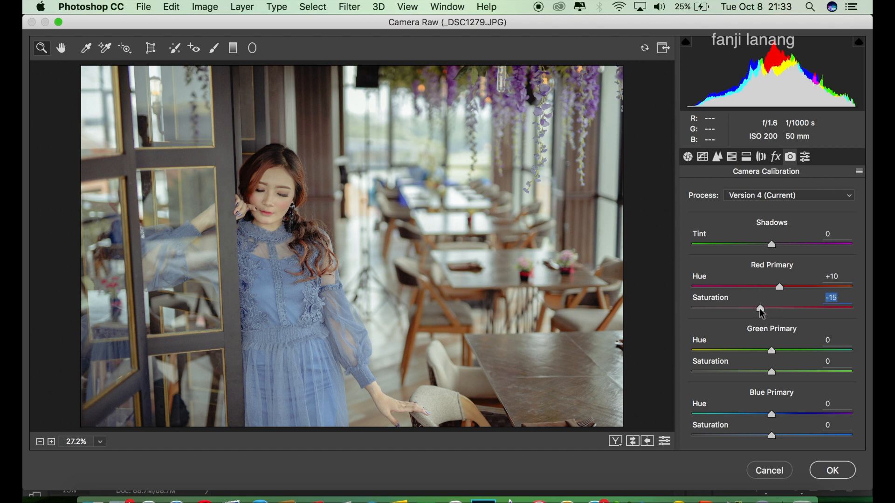
key("Up")
Set the Green Primary to Hue +4 and Saturation -9, and the Blue Primary to Hue -10 and Saturation +11.
left_click(779, 355)
left_click_drag(777, 355, 765, 372)
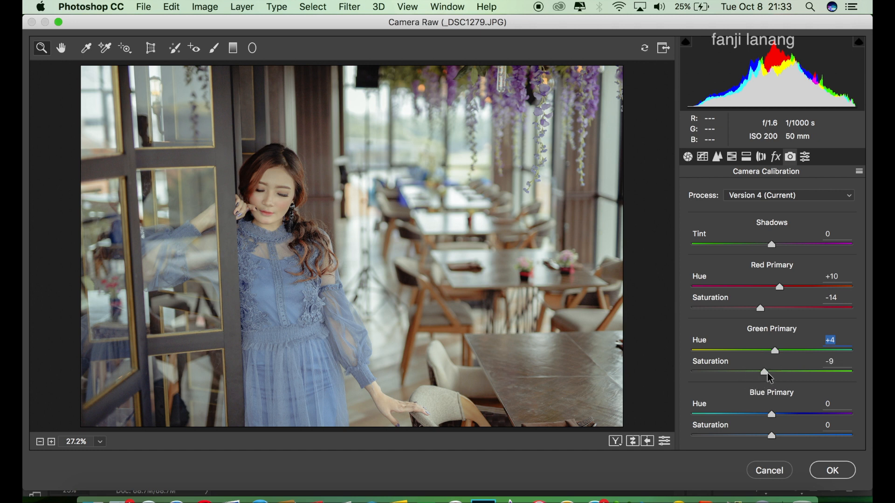
key("Tab")
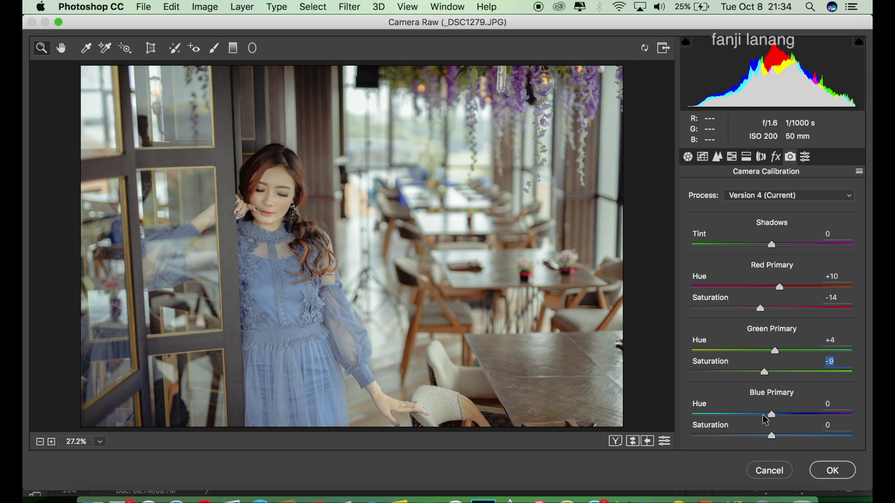
left_click_drag(762, 414, 780, 436)
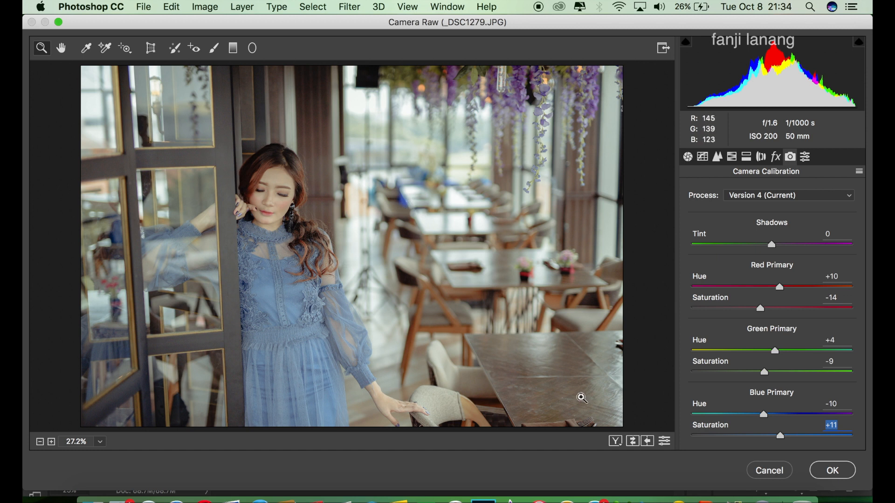
Compare the before and after versions of the photo side by side and apply the Camera Raw adjustments.
left_click(615, 442)
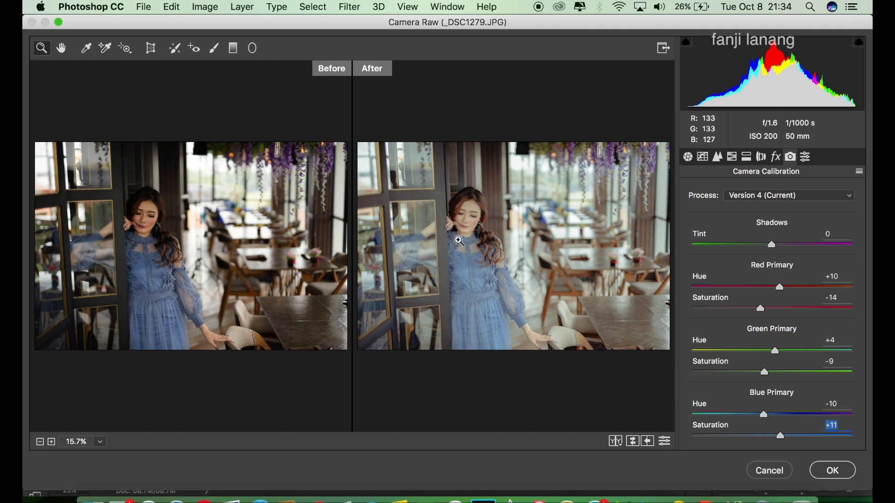
left_click(841, 477)
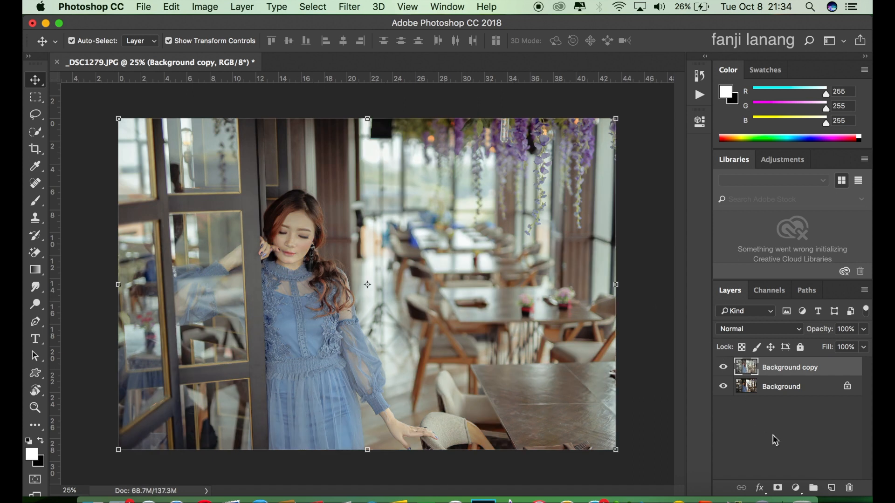
Add a Brightness/Contrast adjustment layer above the Background copy layer with Brightness set to 10.
left_click(795, 488)
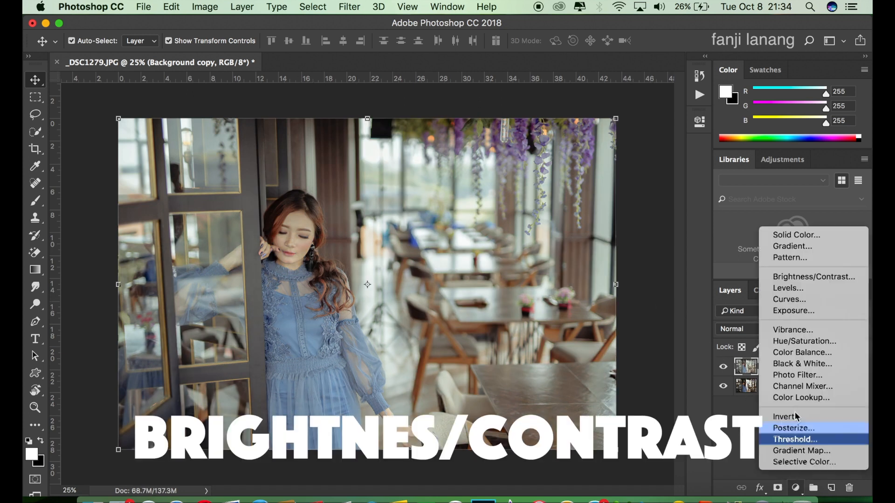
left_click(815, 276)
left_click(659, 179)
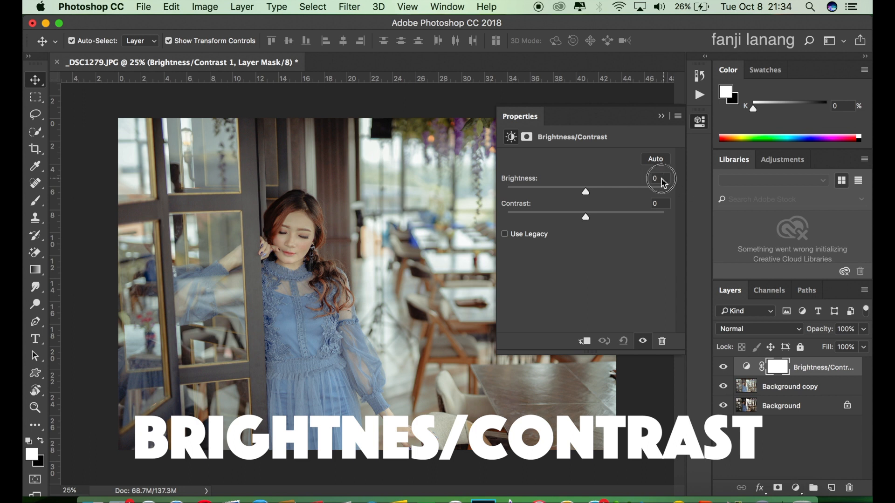
type("10")
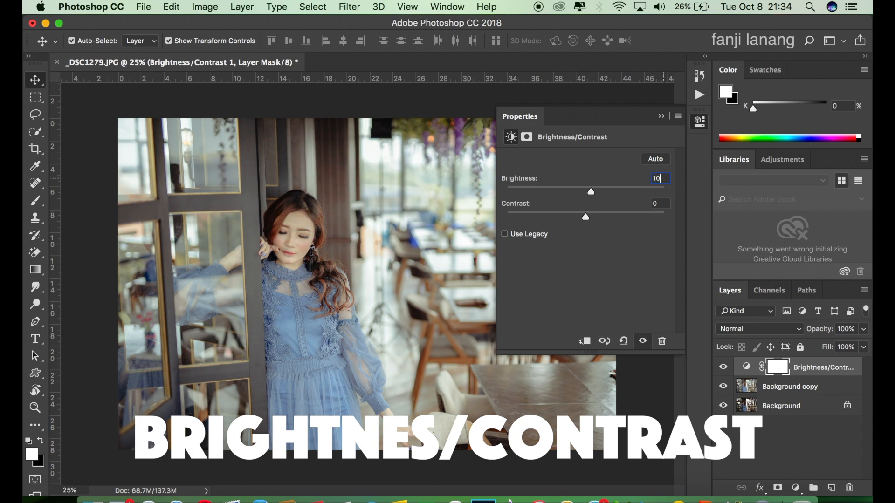
left_click(660, 204)
left_click(662, 116)
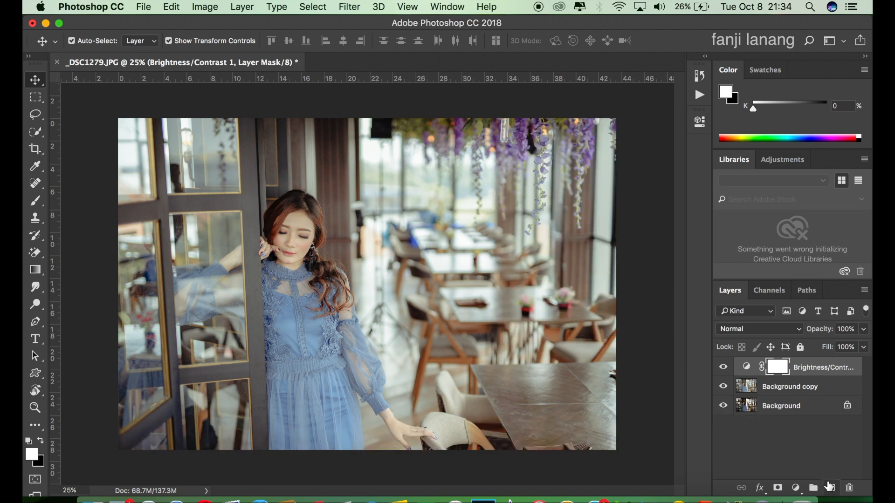
Stamp a white signature with the size 600 signature brush on a new layer, in the photo's lower-right corner.
left_click(831, 488)
left_click(37, 200)
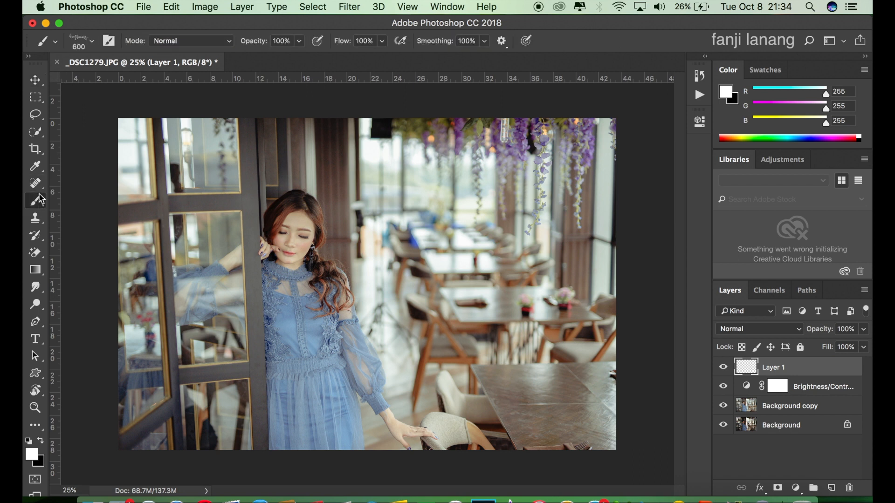
left_click(91, 42)
double_click(54, 141)
left_click(581, 432)
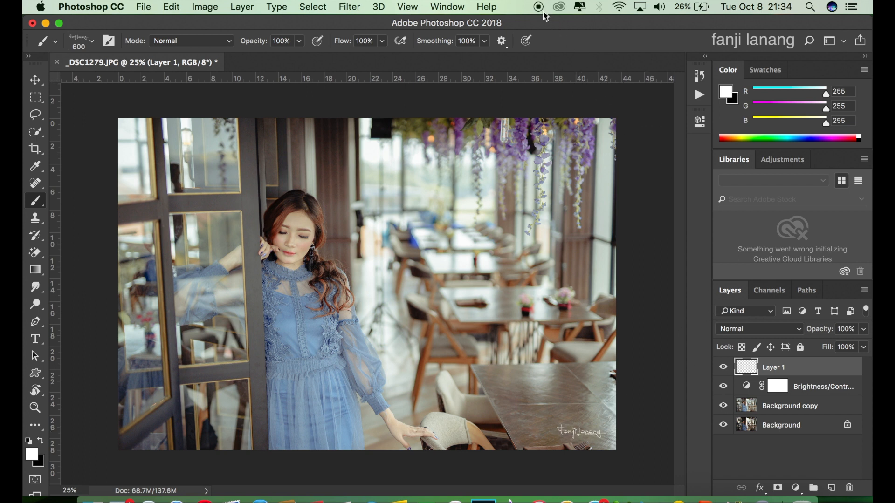